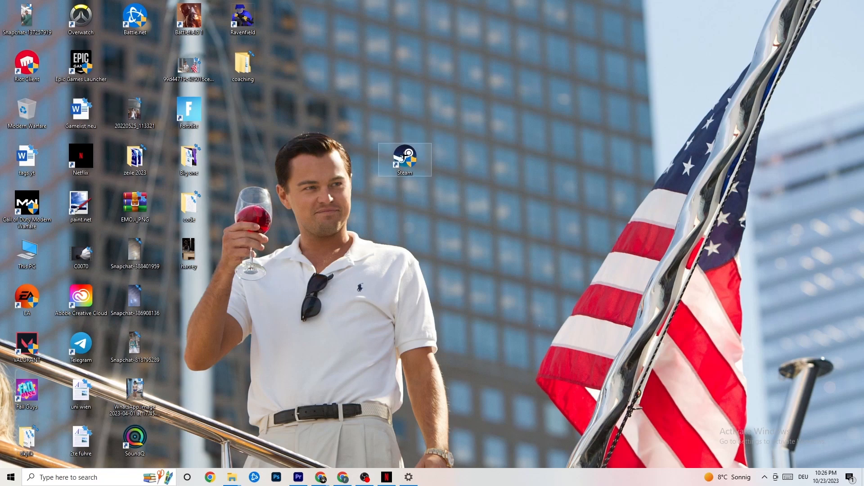
click(410, 111)
right_click(413, 158)
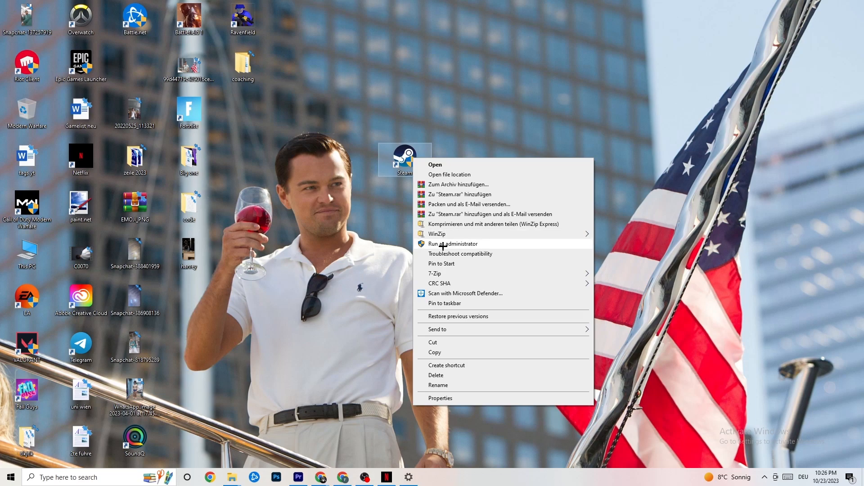
click(384, 240)
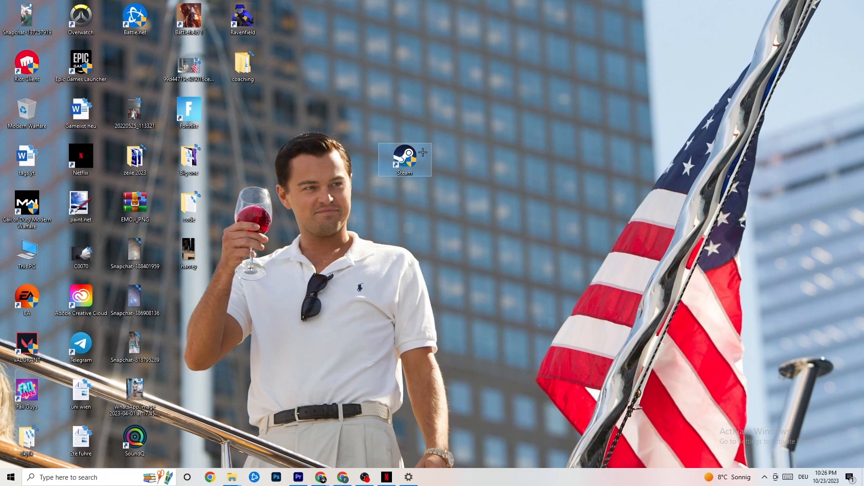
Review the Steam shortcut's compatibility properties, including the available compatibility mode Windows versions, and accept the dialog with Windows 8 kept.
right_click(404, 160)
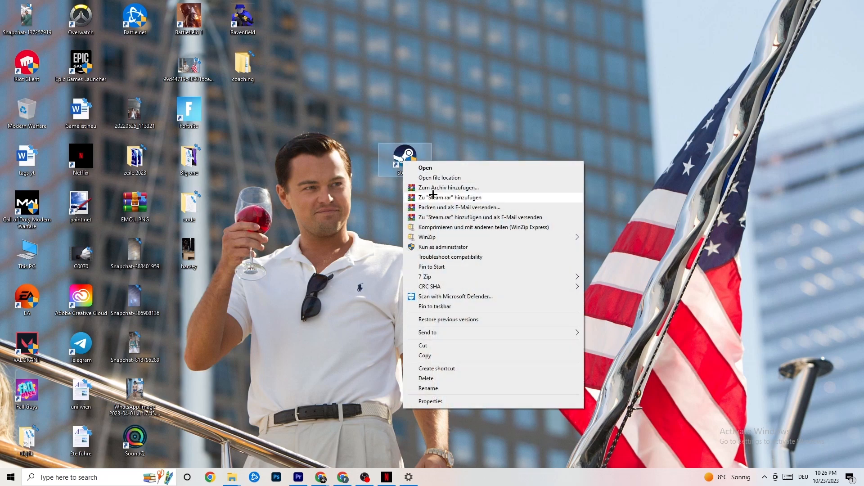
click(449, 402)
drag(471, 165, 425, 100)
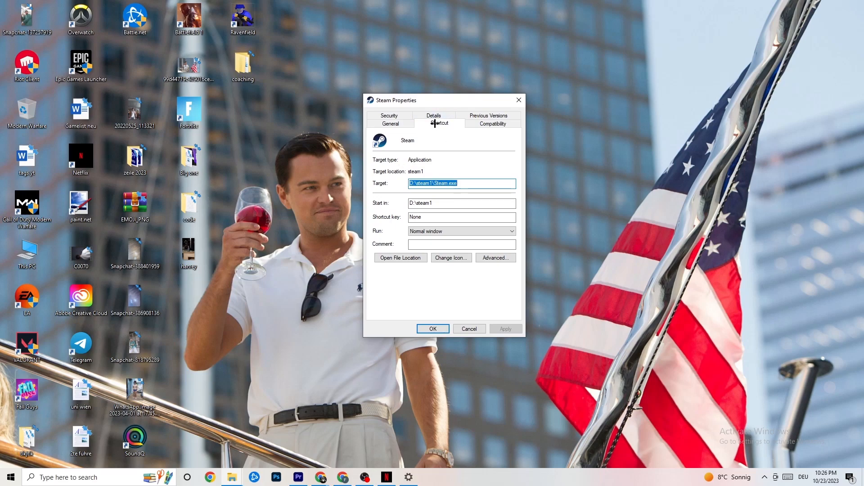
click(469, 122)
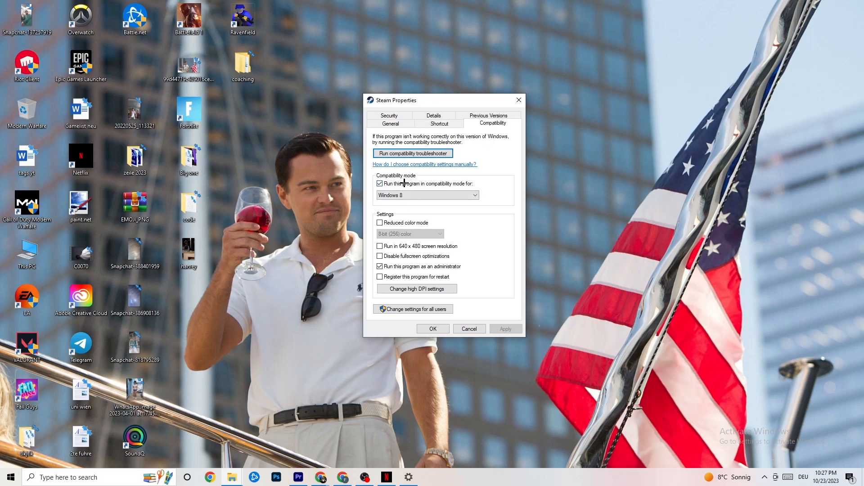
click(379, 183)
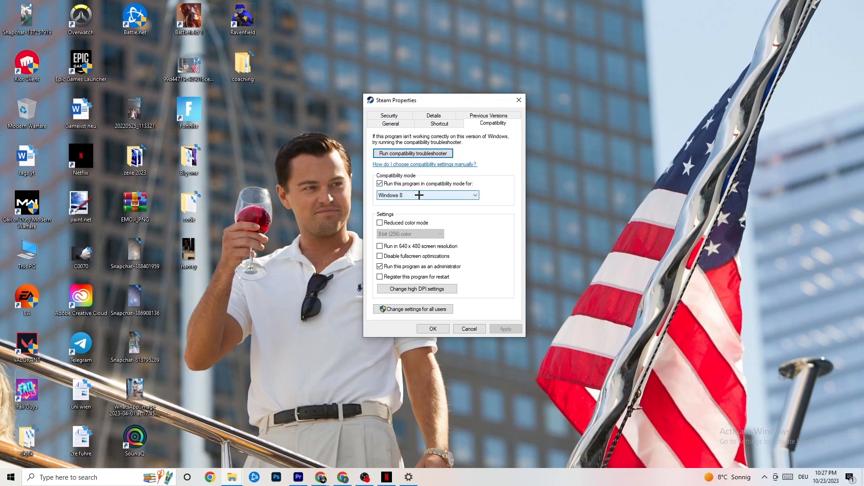
click(419, 194)
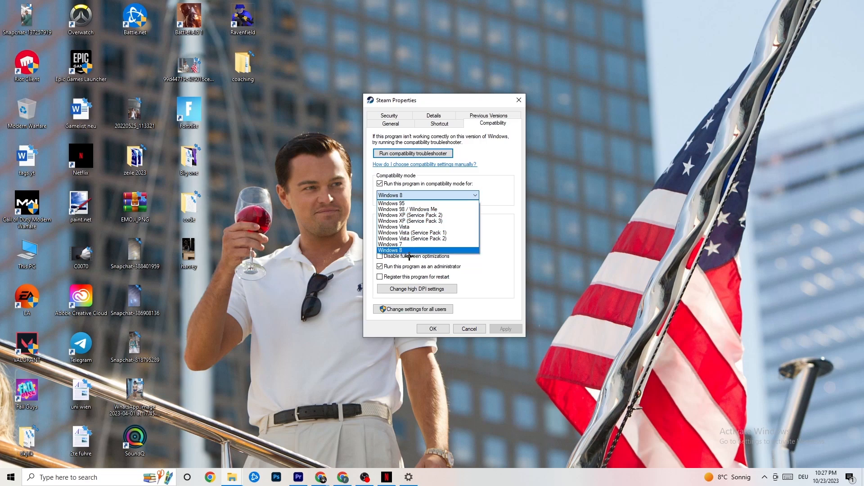
click(490, 209)
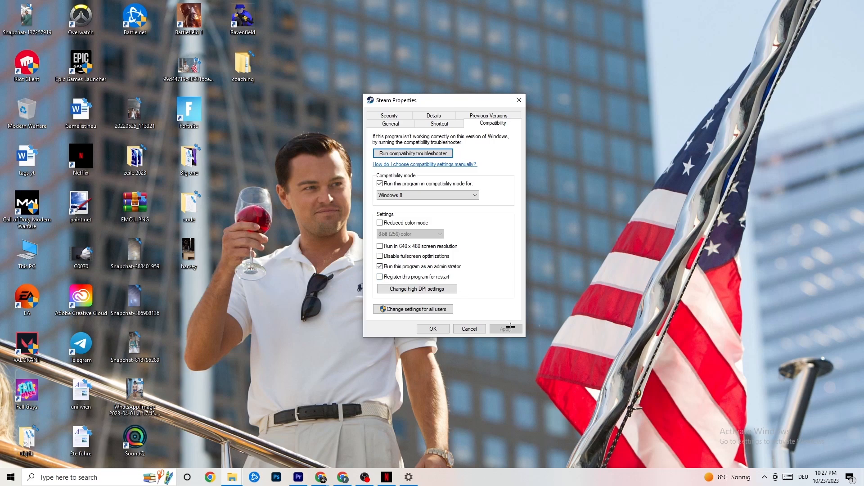
click(433, 329)
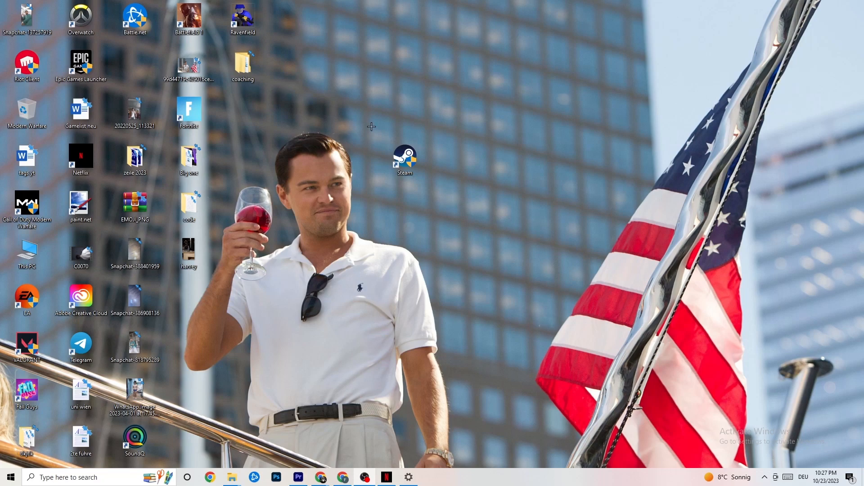
click(0, 485)
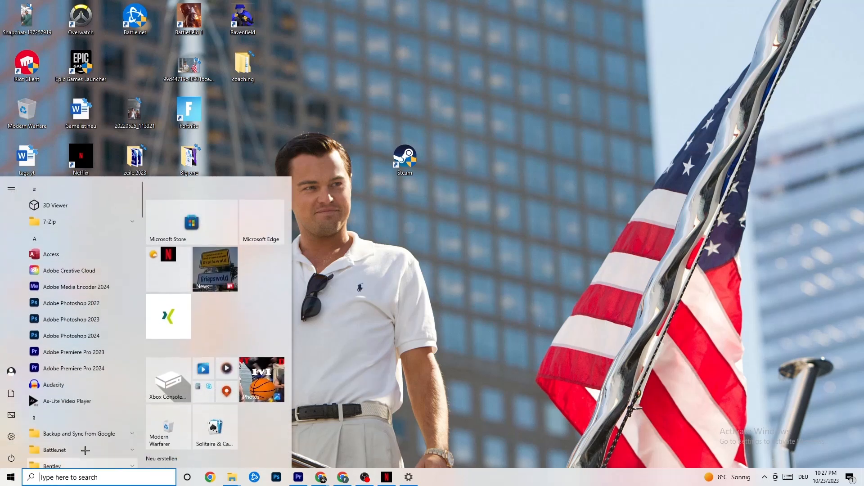
click(320, 406)
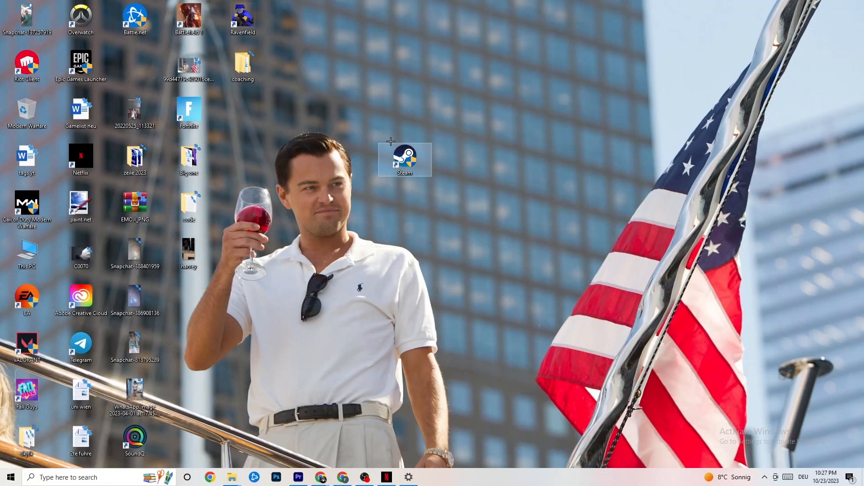
right_click(396, 164)
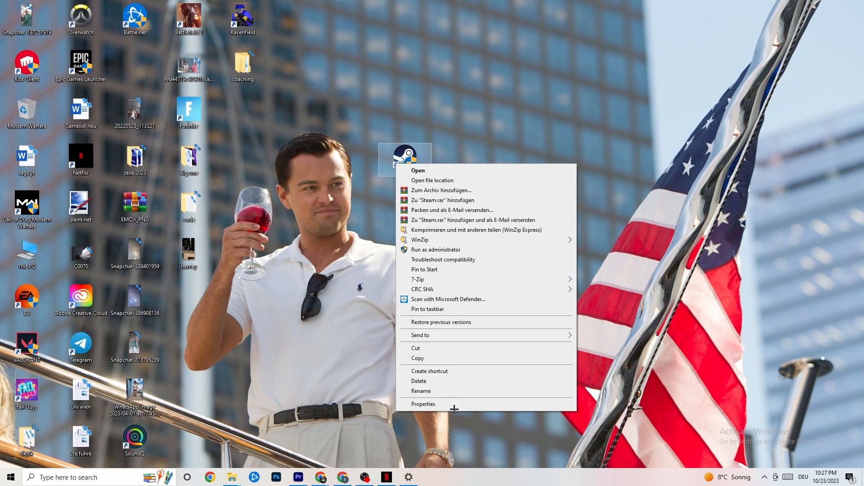
click(370, 253)
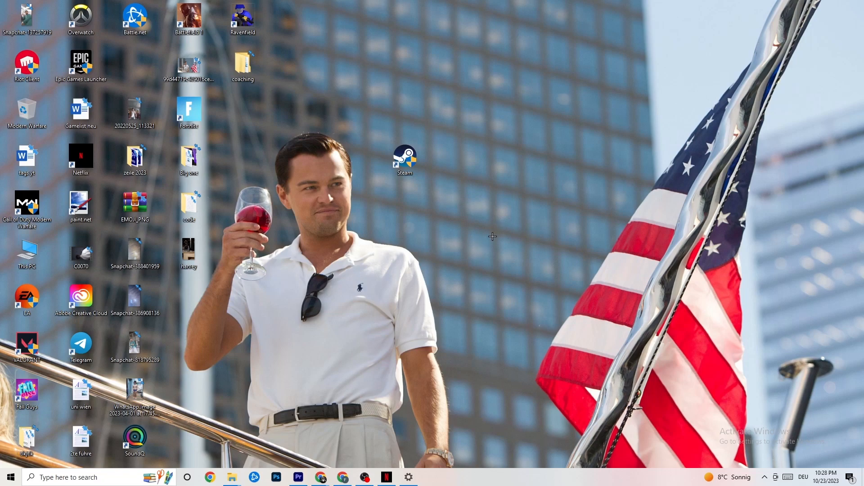
Open Task Manager, maximize it, and view the actions available for the running Google Chrome process.
right_click(481, 483)
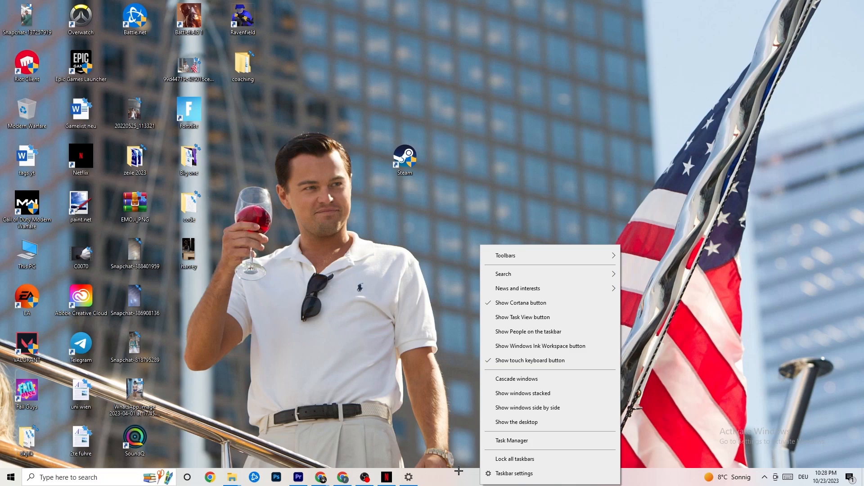
click(516, 440)
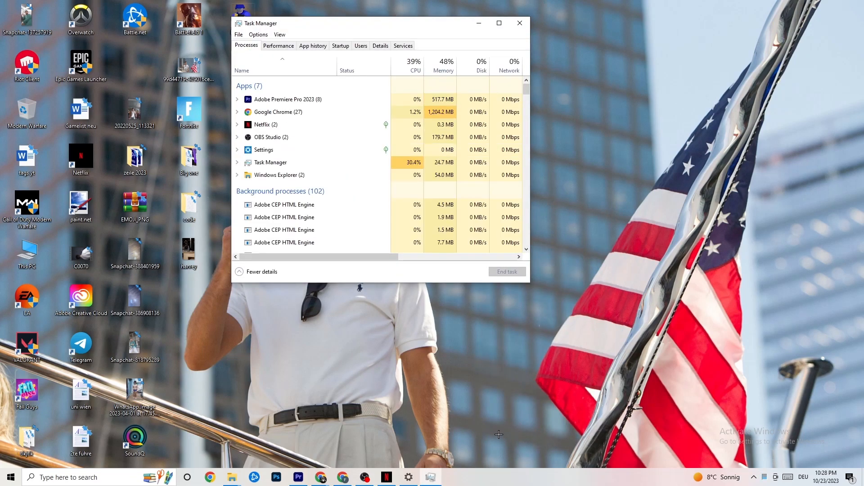
click(498, 23)
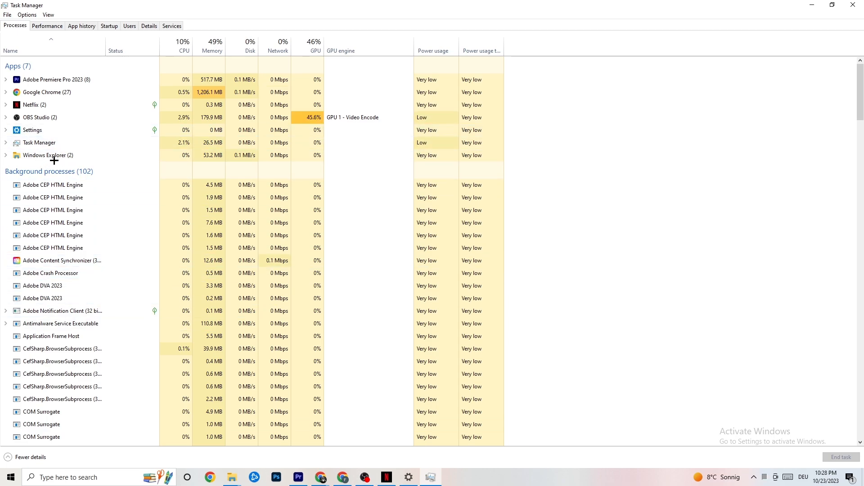
right_click(62, 91)
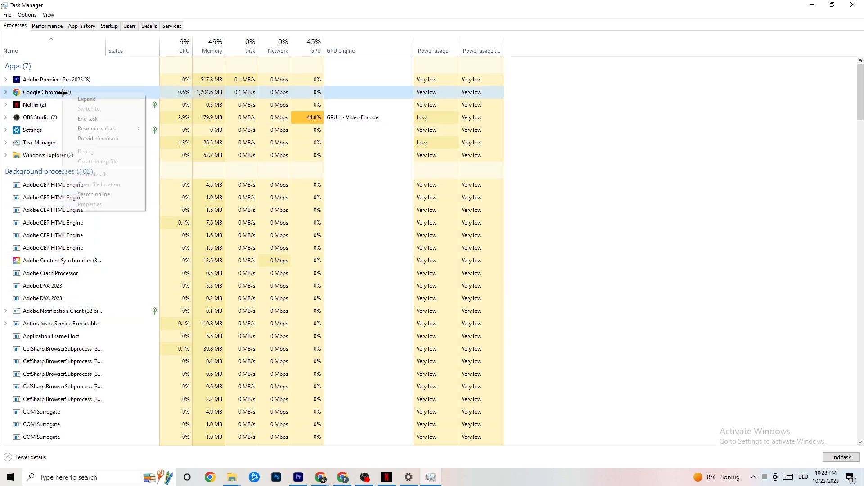
click(615, 108)
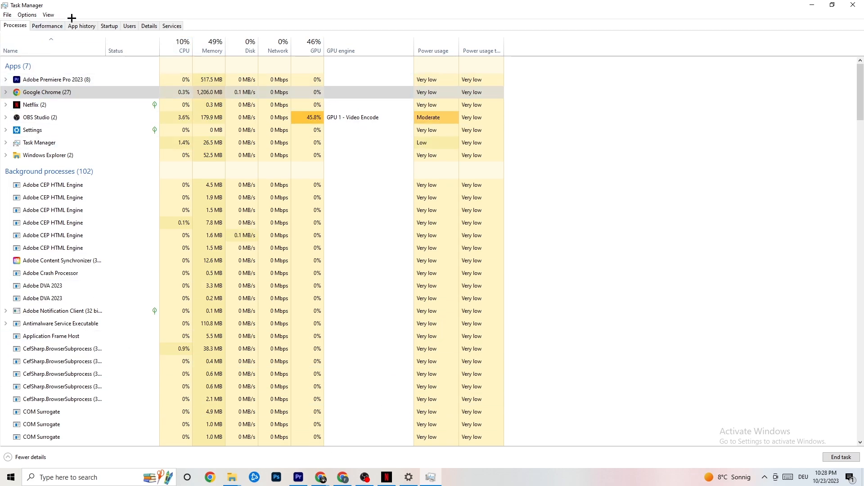
In Task Manager's process details, view the priority options for Adobe Premiere Pro without changing its priority.
click(148, 26)
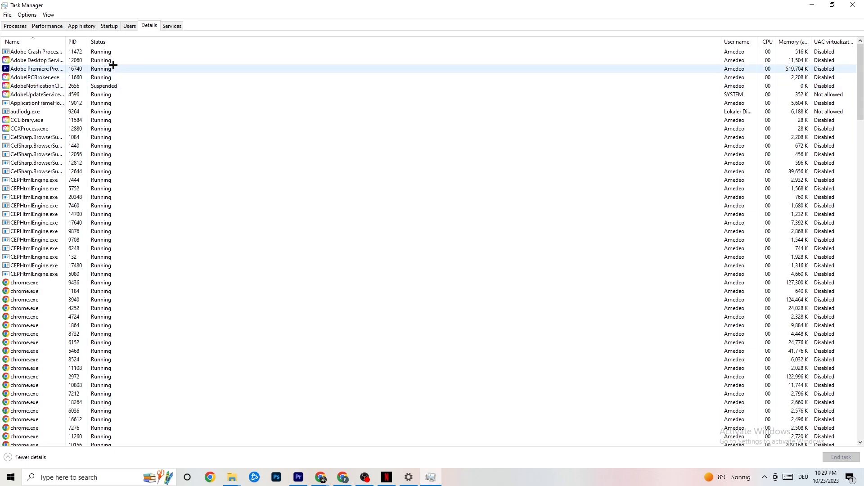
right_click(47, 71)
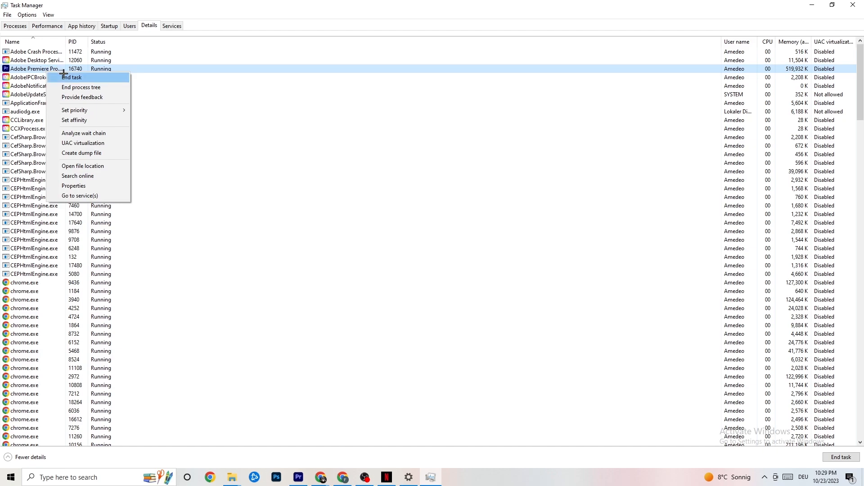
mouse_move(82, 110)
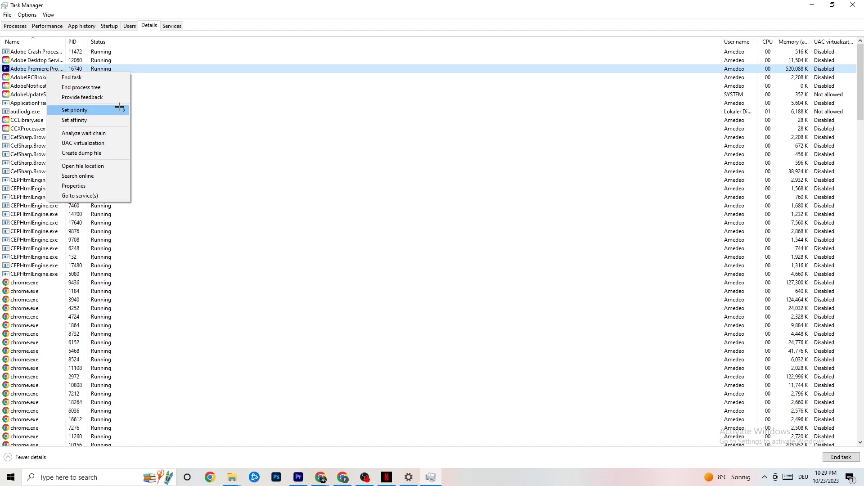
mouse_move(120, 106)
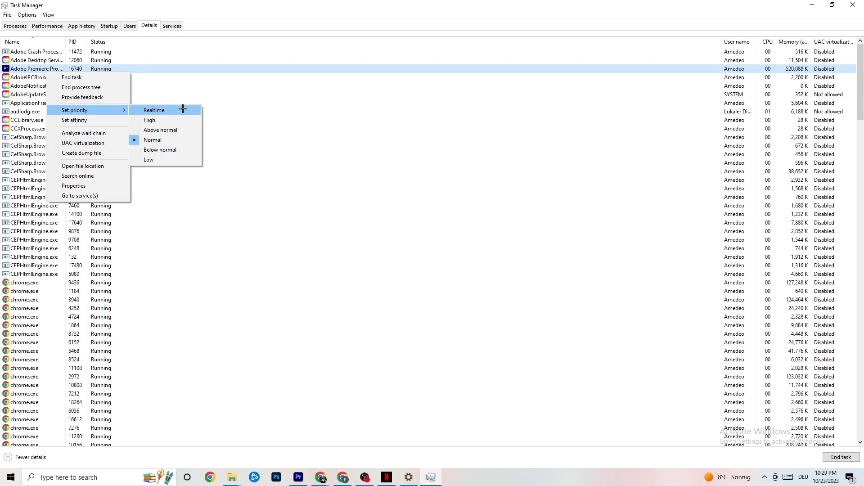
click(233, 95)
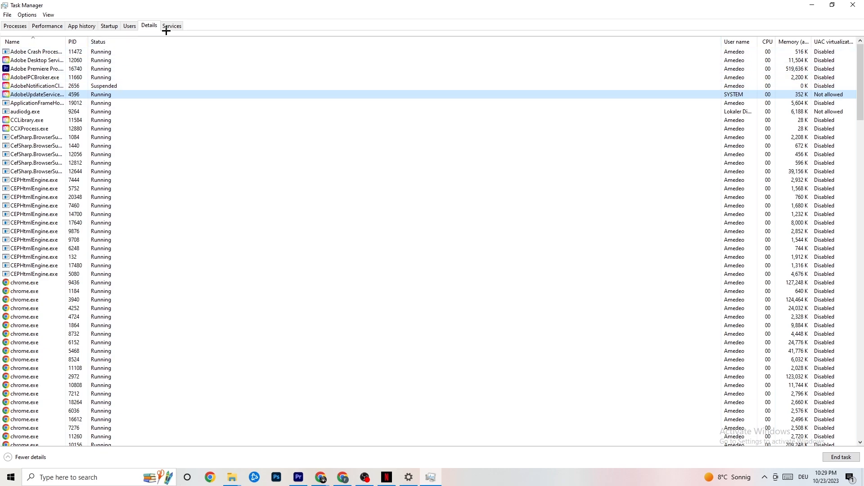
Review the startup programs and the options for Razer Synapse in Task Manager, leaving it unchanged, and close Task Manager.
click(109, 26)
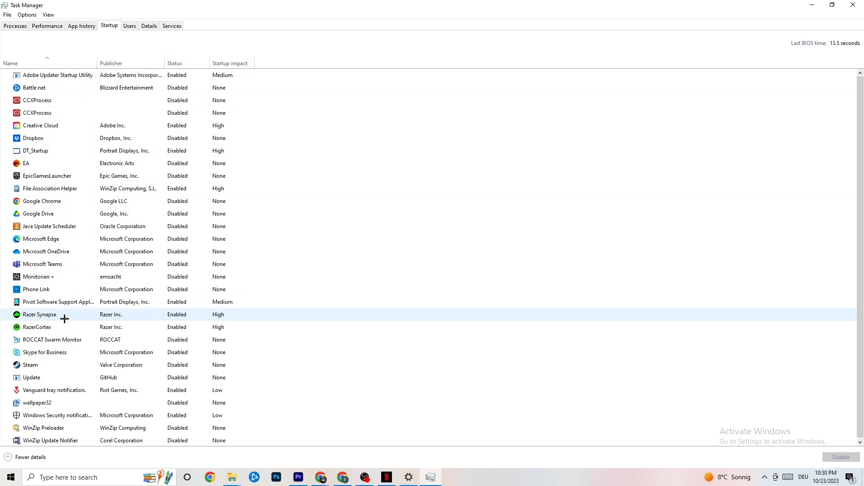
right_click(174, 315)
click(446, 46)
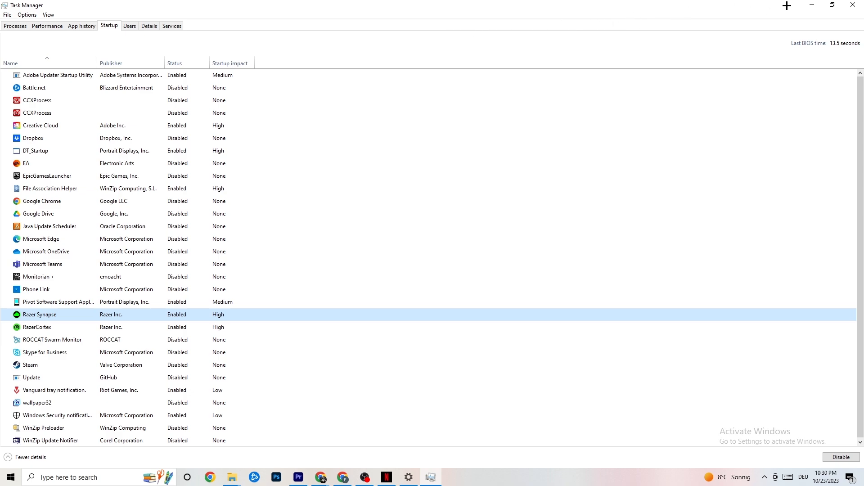
click(848, 4)
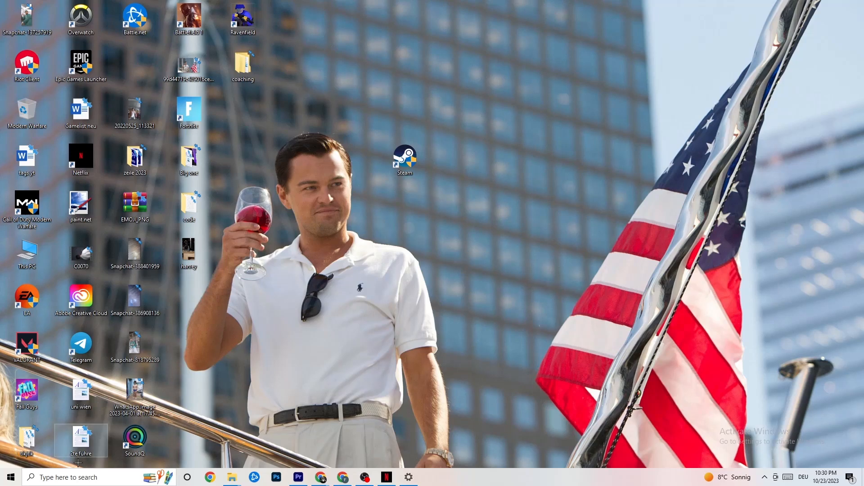
Open the Windows display settings and check the scaling options for text and apps, keeping 100% (Recommended).
click(6, 482)
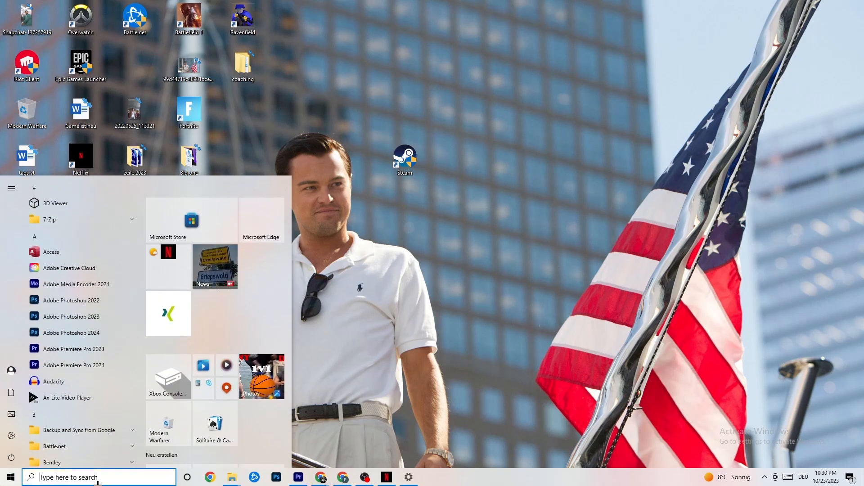
click(12, 436)
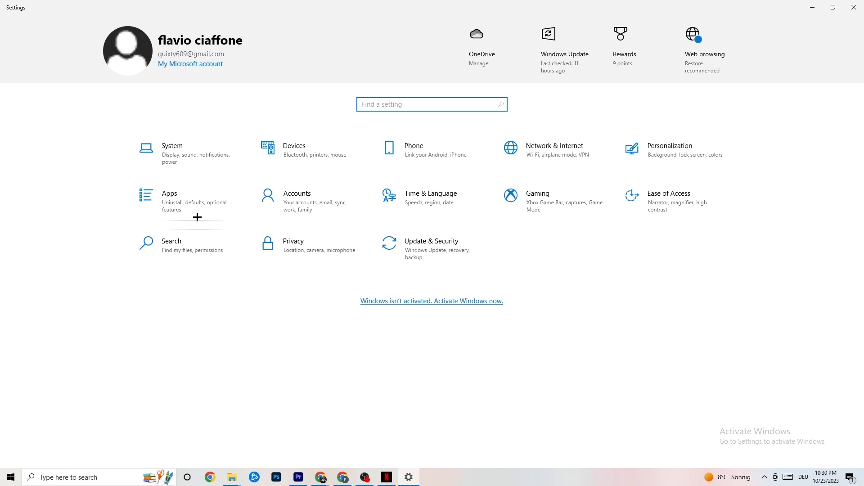
click(189, 153)
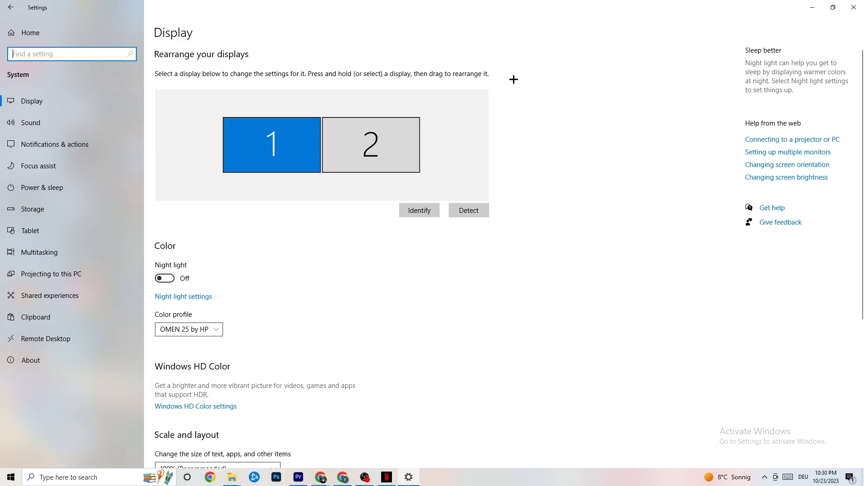
scroll(420, 101, down, 5)
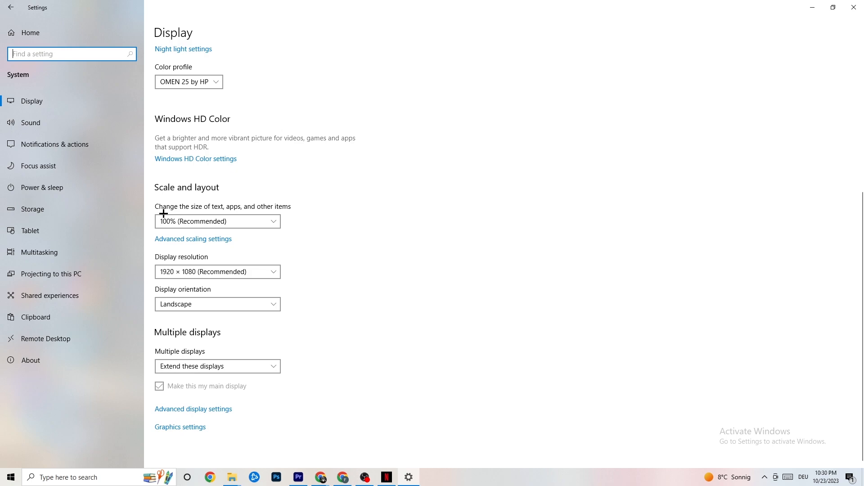
click(252, 221)
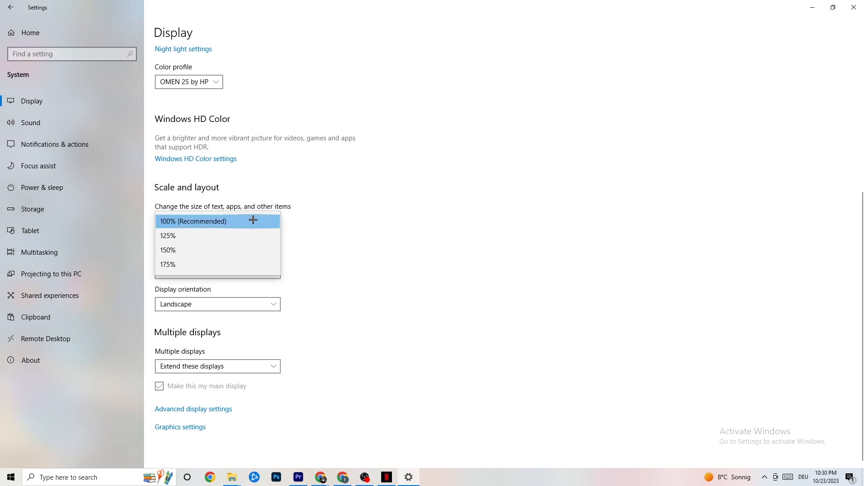
click(342, 174)
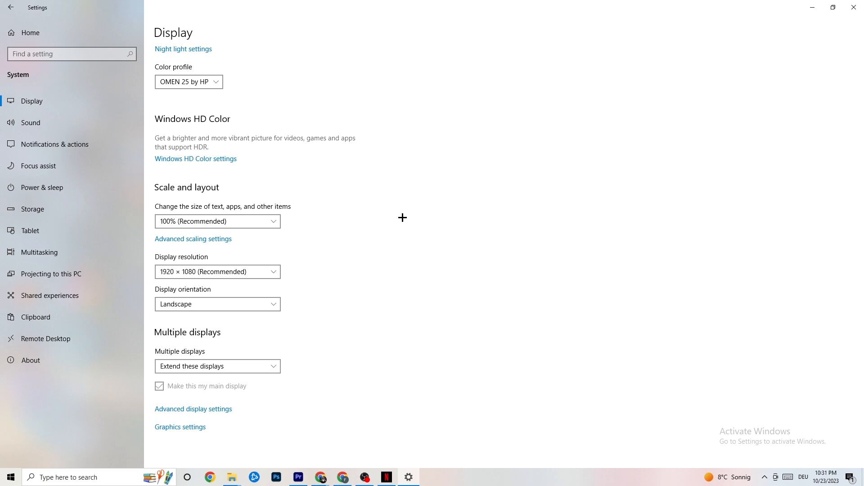
View the available power plans through the additional power settings of Power & sleep, and close Power Options.
click(54, 186)
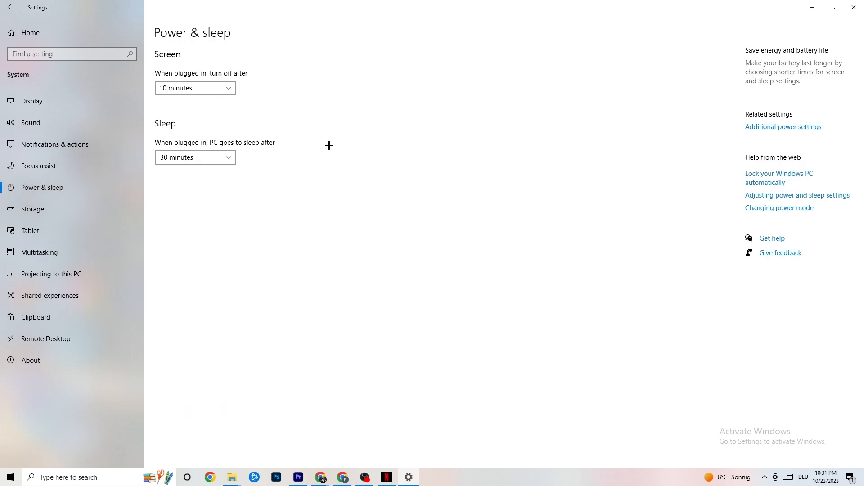
click(799, 127)
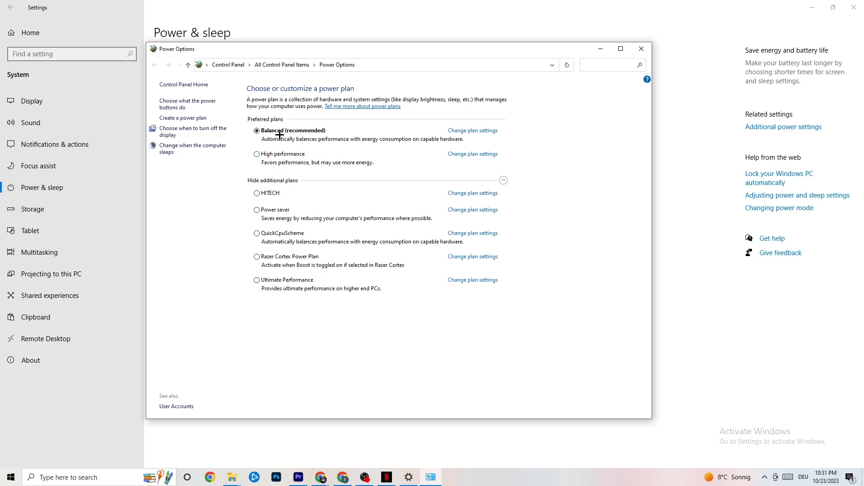
click(640, 49)
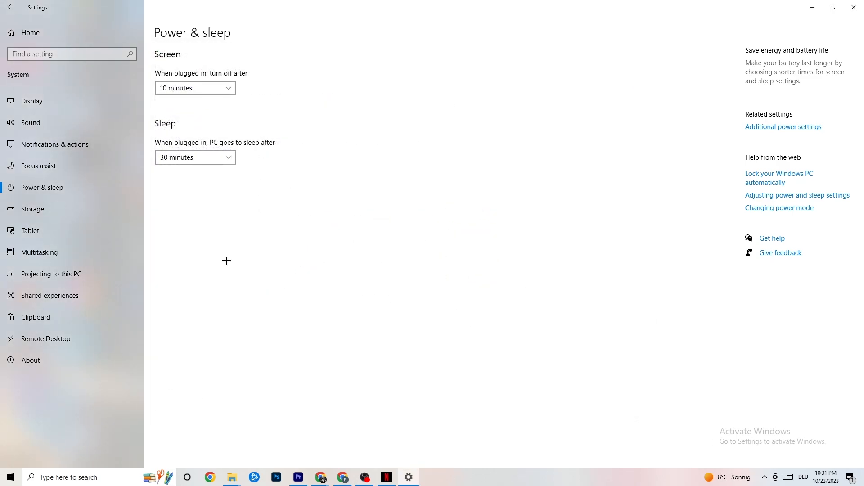
Open the Storage Sense configuration, review the choices for run frequency, recycle bin and Downloads folder cleanup, and return to the Settings home page.
click(68, 218)
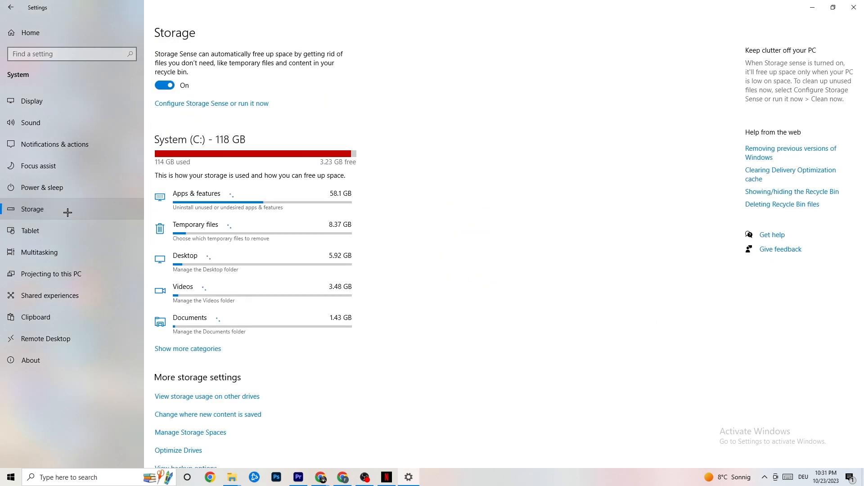
click(205, 104)
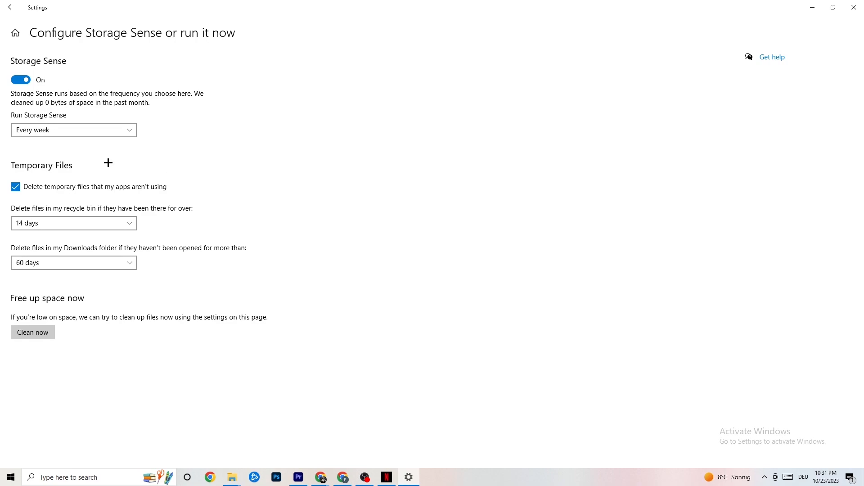
click(104, 130)
click(96, 131)
click(108, 131)
click(229, 179)
click(100, 220)
click(304, 180)
click(108, 264)
click(8, 2)
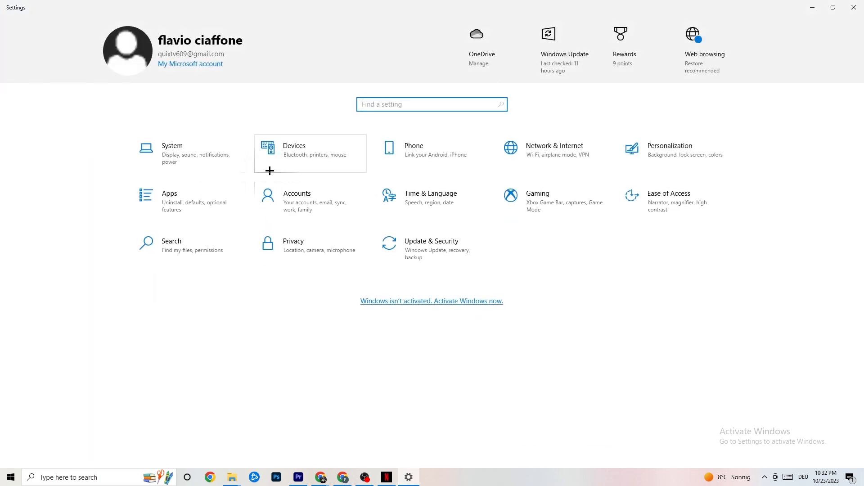
Review the Captures and Game Mode pages of the Gaming settings without changing them, and return to the Settings home page.
click(576, 206)
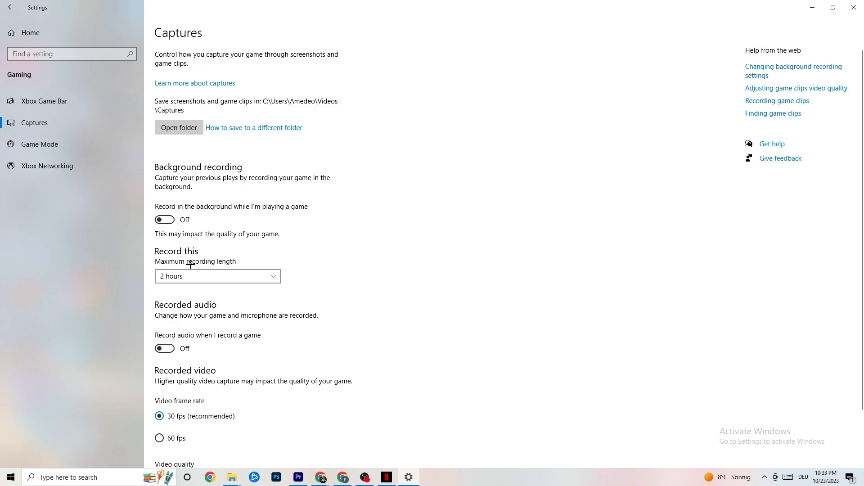
click(80, 150)
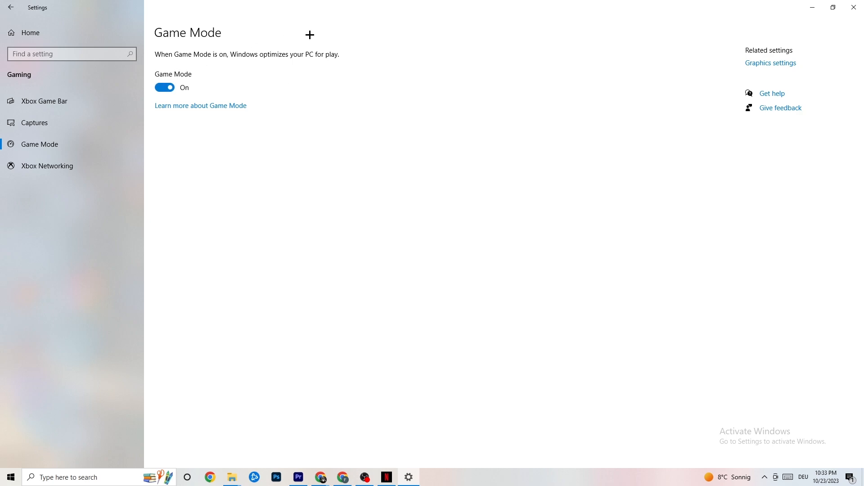
click(11, 7)
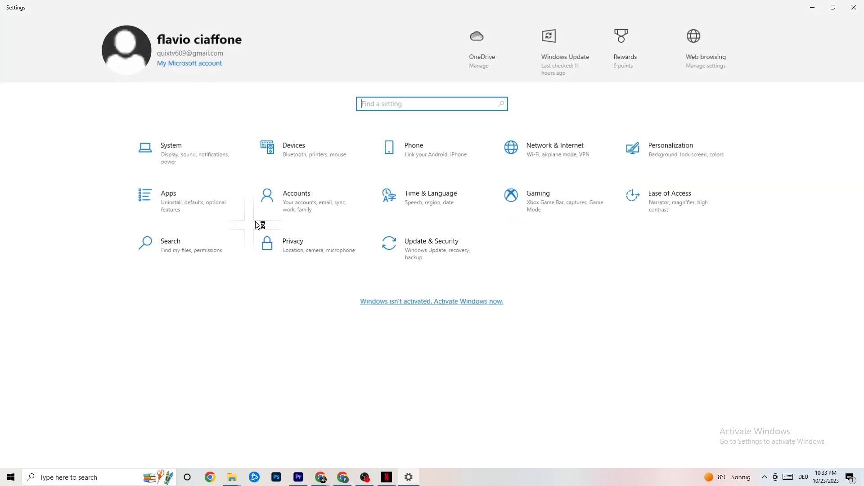
Check the Windows Update and Troubleshoot pages under Update & Security, return to Windows Update, and close Settings.
click(451, 256)
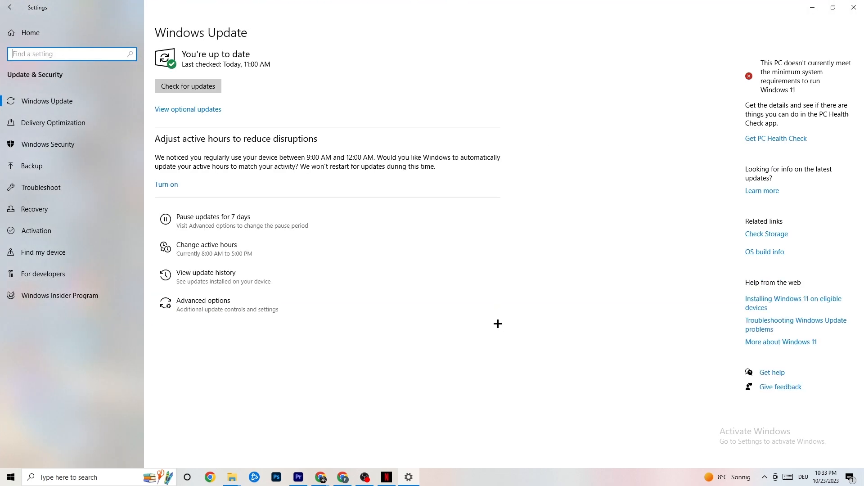
click(50, 186)
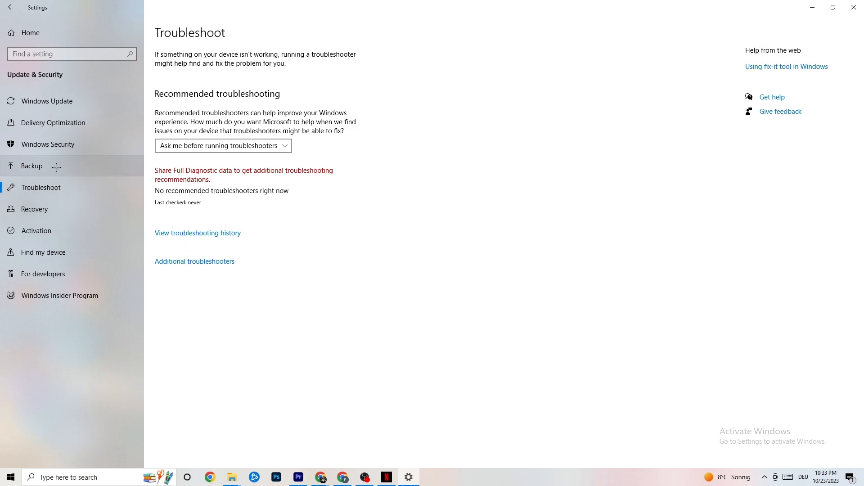
click(68, 103)
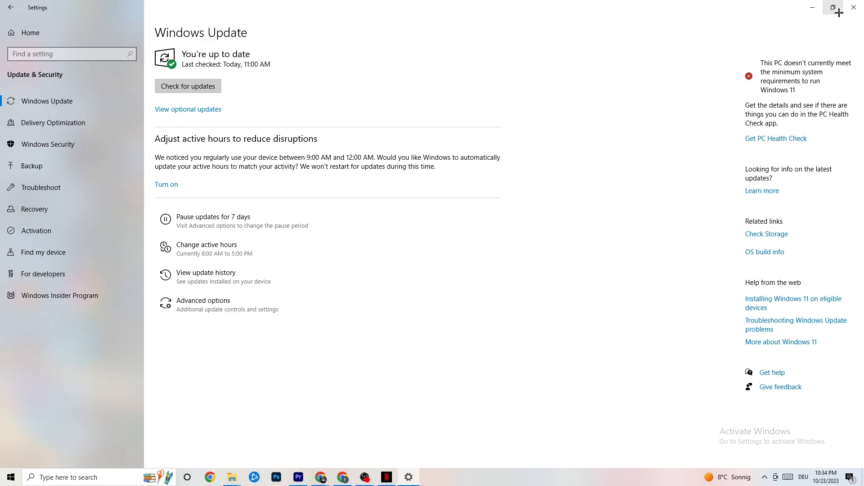
click(853, 8)
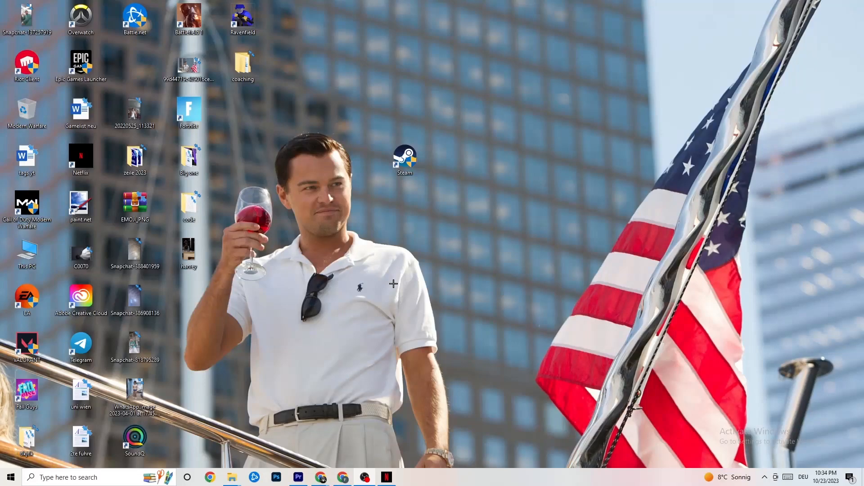